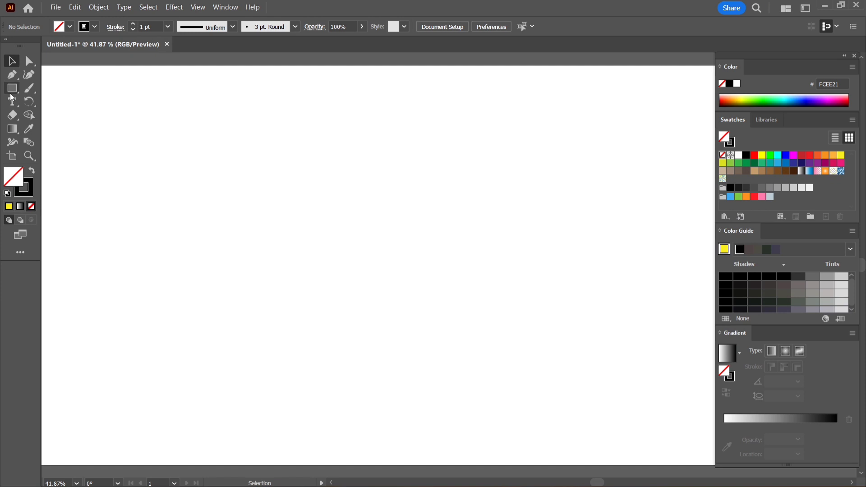
Select the Rectangle tool on the blank artboard to start drawing squares
click(13, 93)
Draw a square, then paste a copy in place and shrink it slightly to sit inside the original
drag(239, 175, 292, 228)
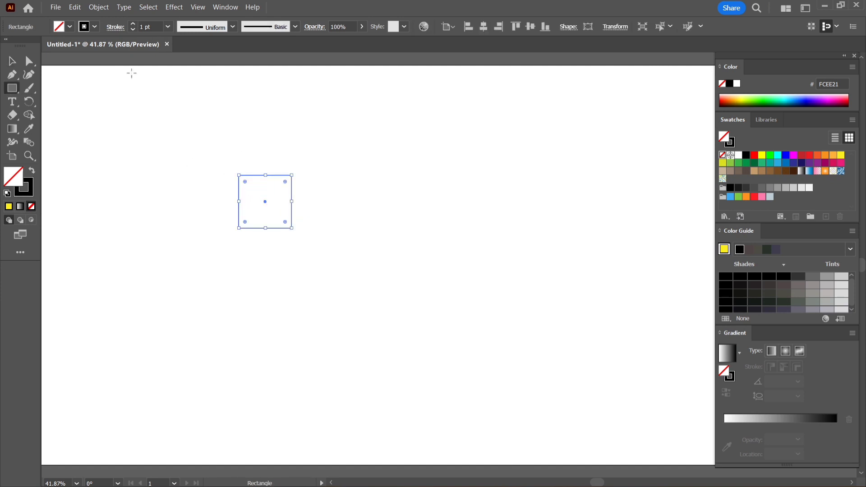
click(13, 61)
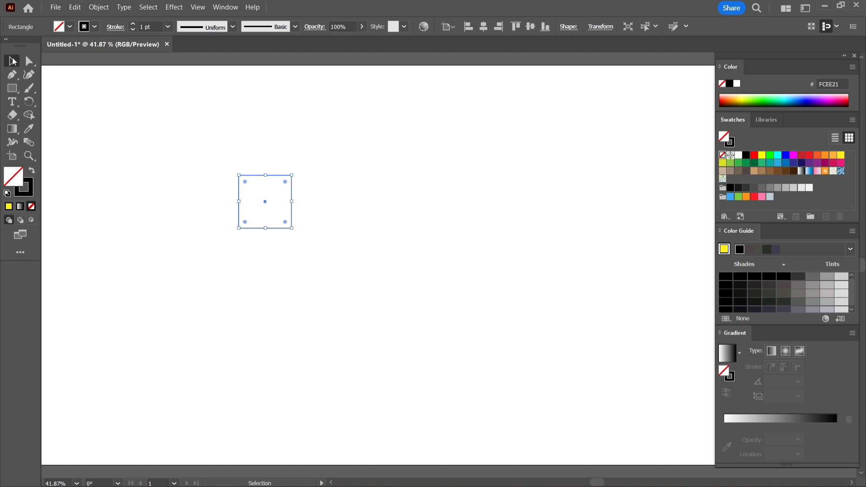
click(74, 8)
click(86, 60)
click(76, 11)
click(103, 105)
drag(239, 176, 245, 182)
click(217, 158)
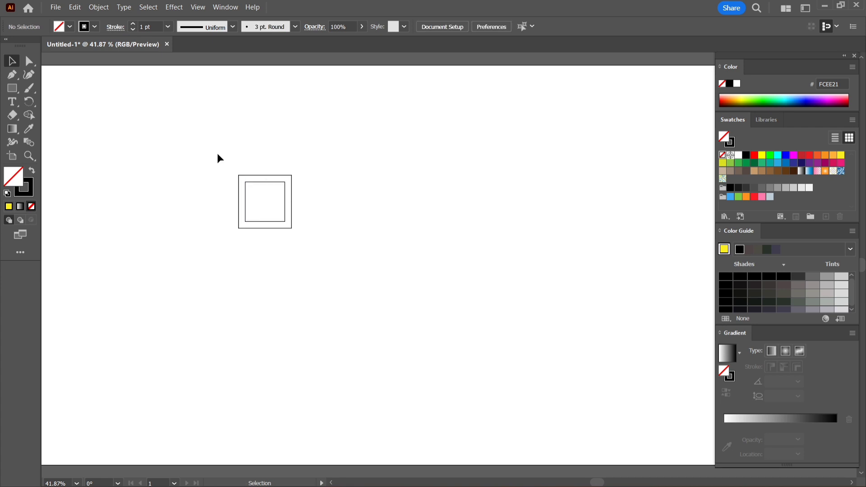
Copy the inner square, paste it in place, and shrink the copy into a small square
click(248, 182)
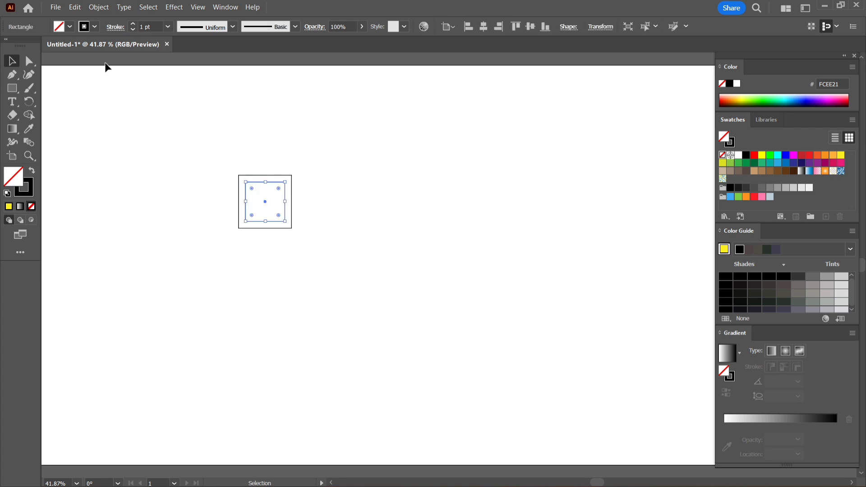
click(74, 8)
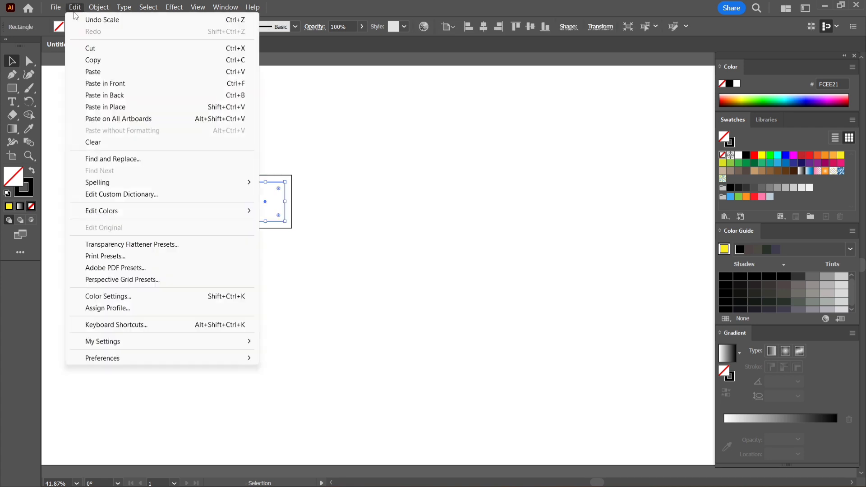
click(103, 61)
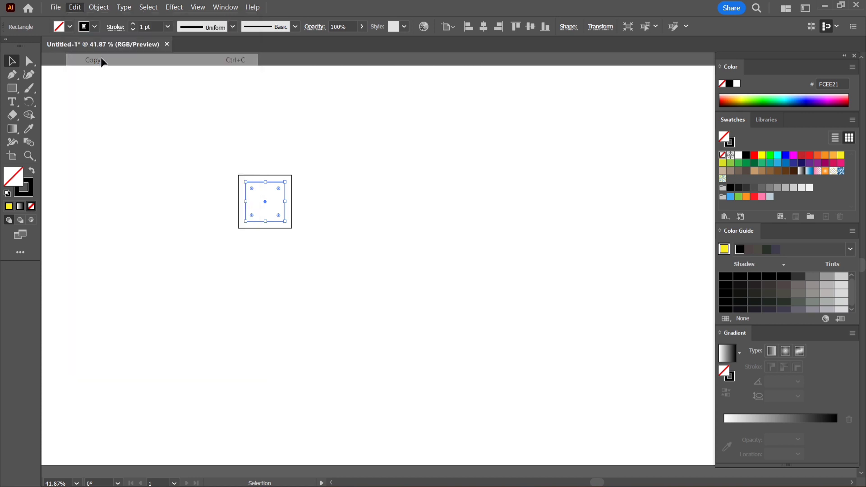
click(76, 6)
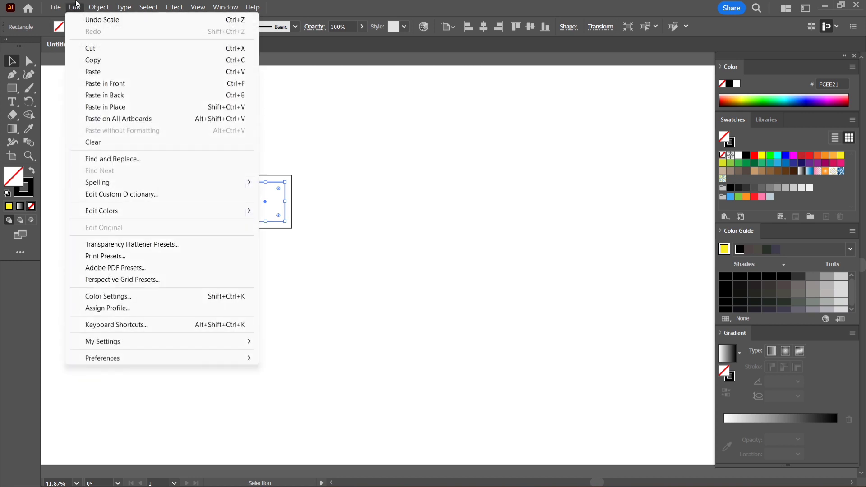
click(105, 107)
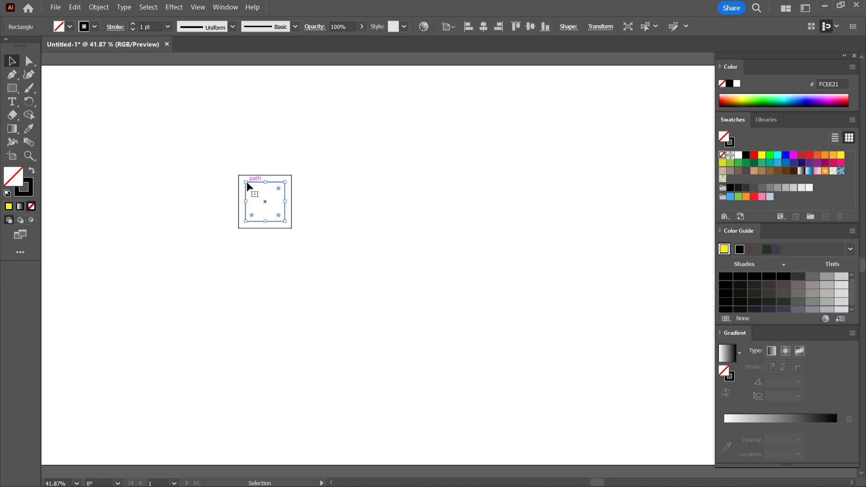
drag(246, 182, 253, 190)
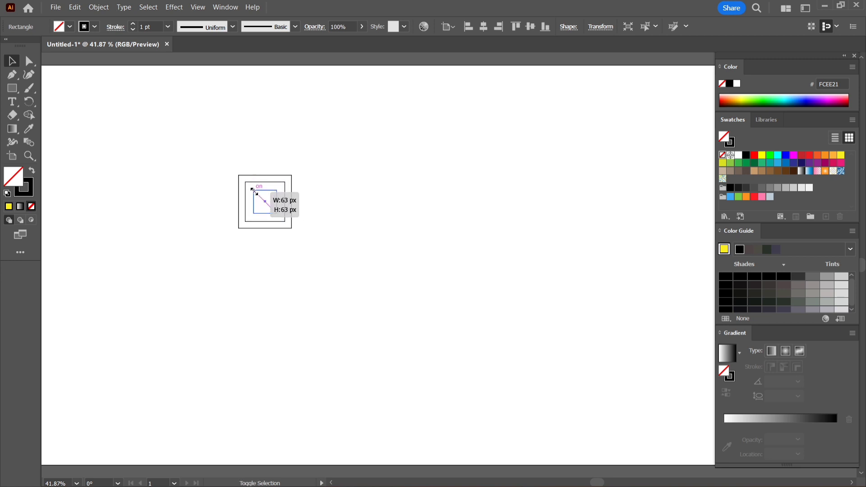
drag(253, 190, 301, 215)
click(129, 116)
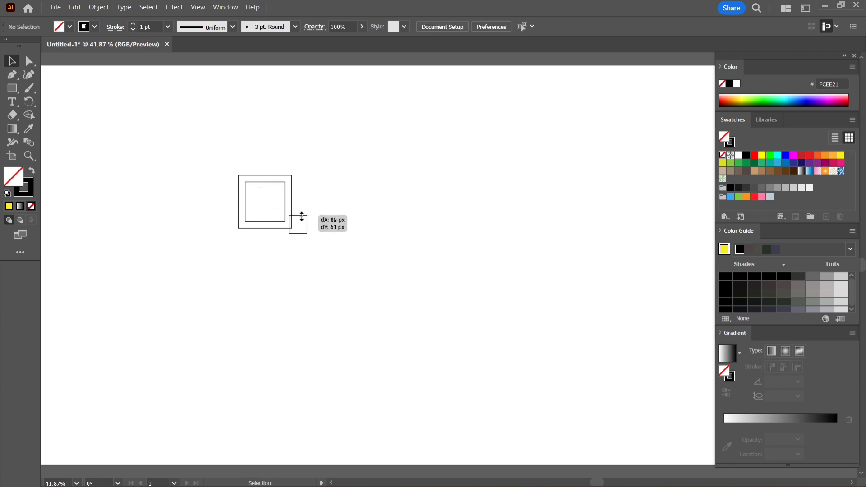
Move the small square against the outer square's bottom-right corner, then select the nested squares
click(307, 191)
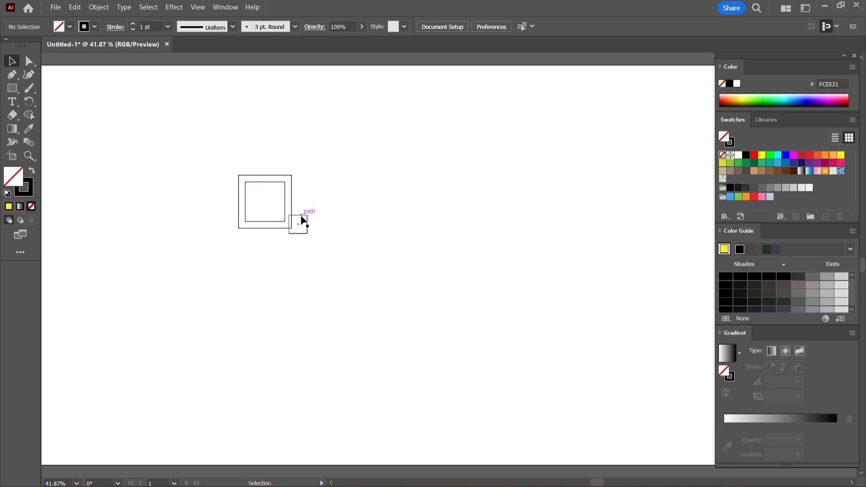
drag(301, 220, 304, 232)
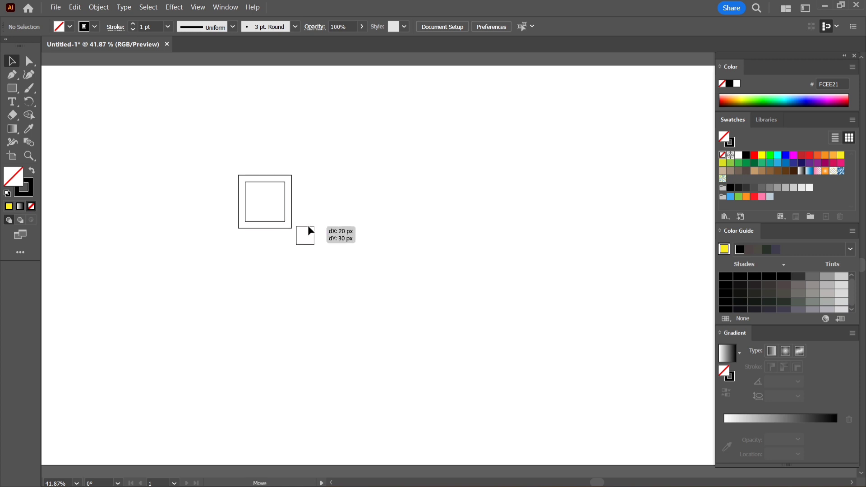
click(301, 200)
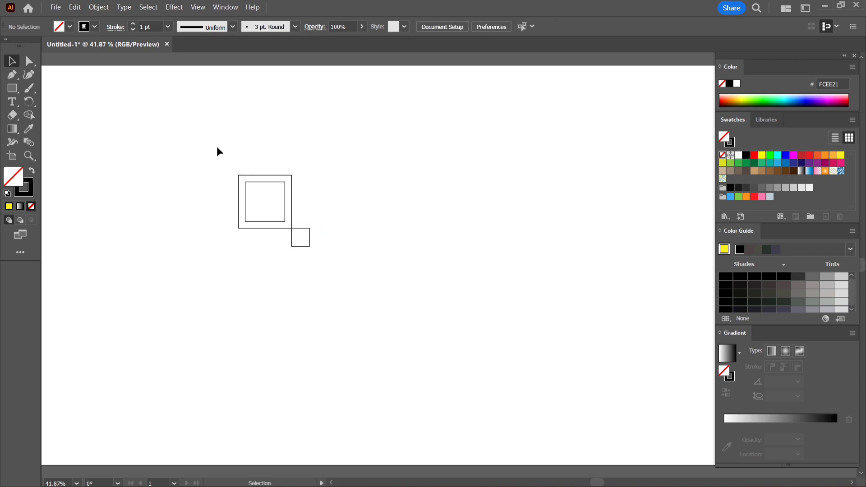
drag(254, 223, 254, 223)
Rotate copies of the nested squares by 45° around the small square's centre, repeating to form eight
click(29, 104)
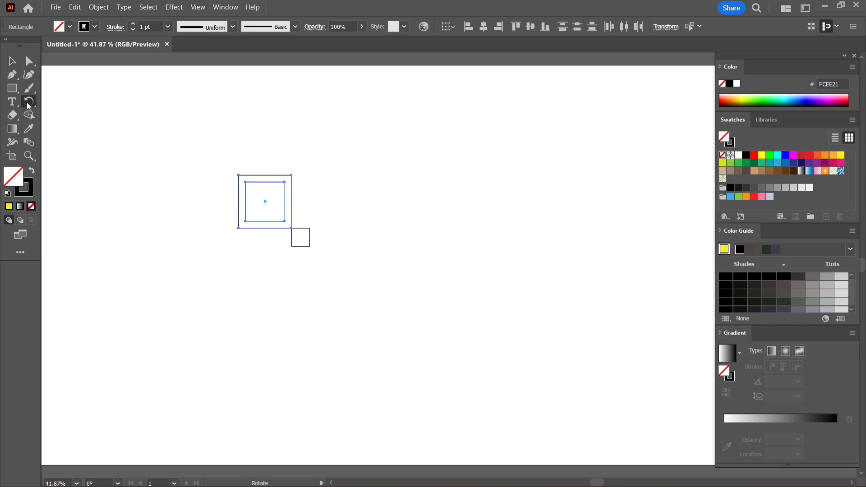
alt+click(300, 238)
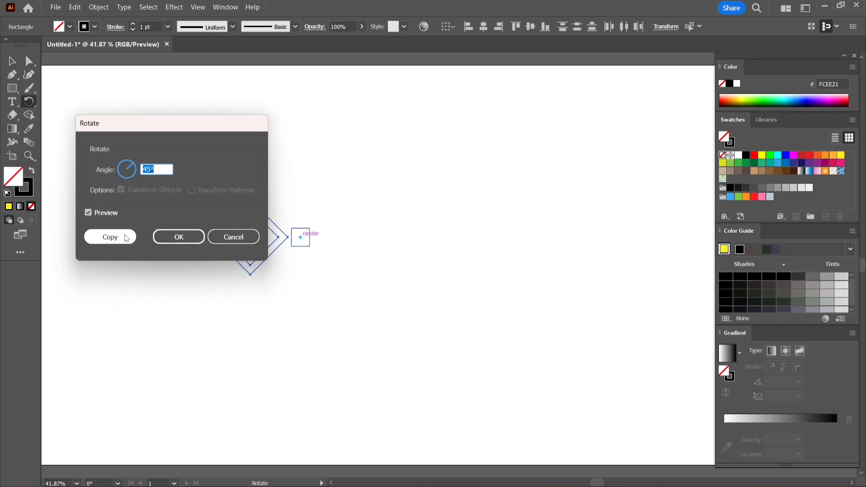
click(111, 237)
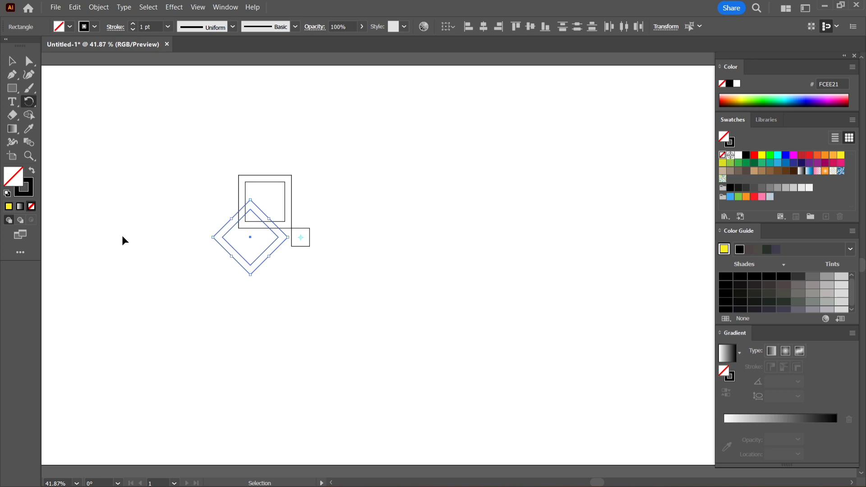
key(ctrl+d)
key(ctrl+d)
key(ctrl+d)
key(ctrl+d)
key(ctrl+d)
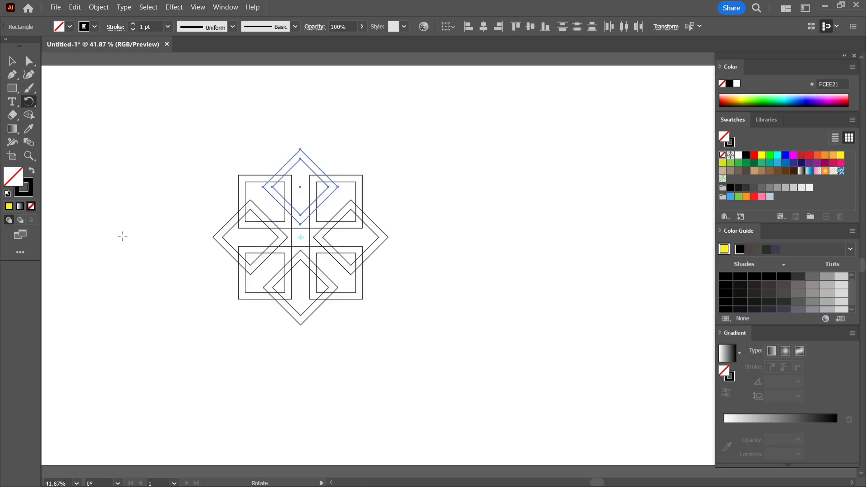
Enlarge the whole radial pattern and shift it right toward the artboard centre
click(12, 61)
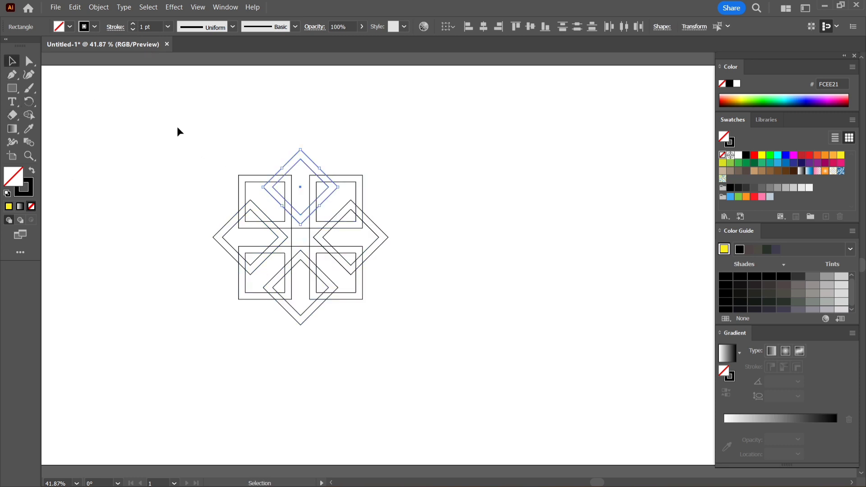
drag(177, 127, 379, 351)
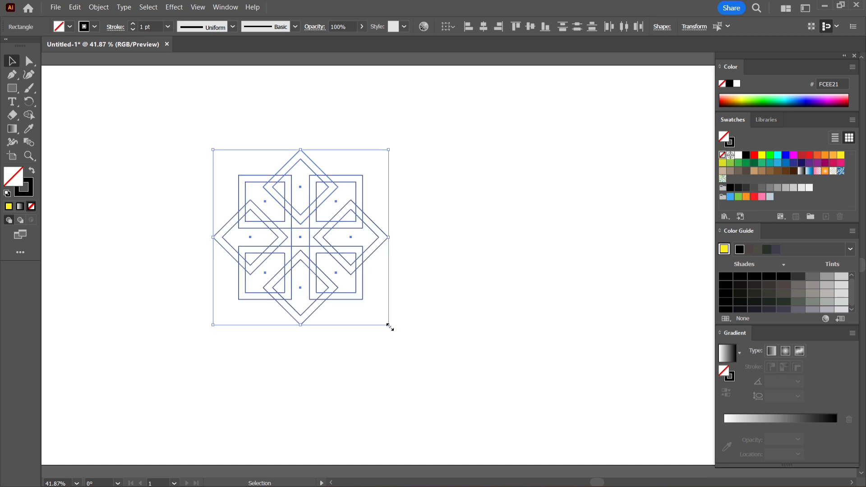
drag(389, 326, 445, 386)
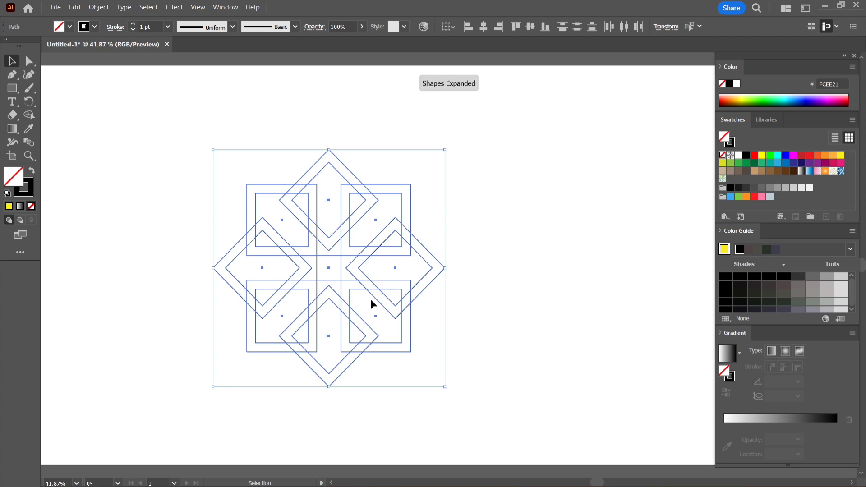
drag(370, 288, 408, 294)
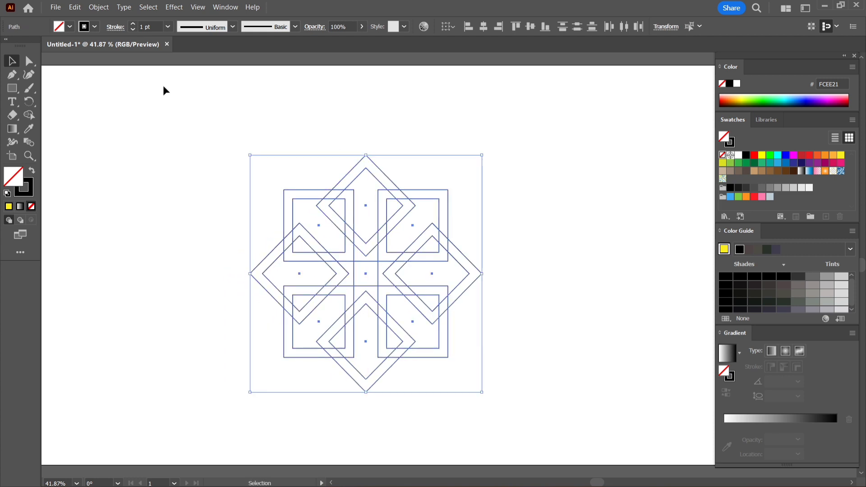
click(29, 116)
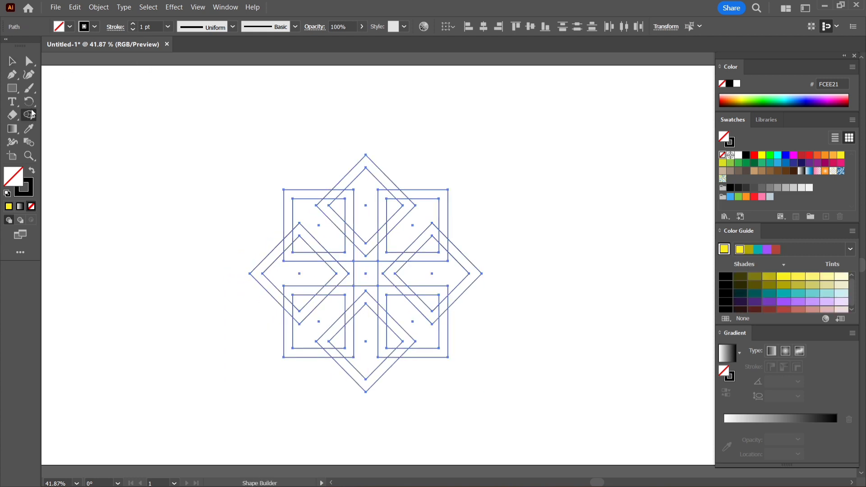
Set the fill to yellow and merge the top and left diamond strands into yellow bands
click(70, 27)
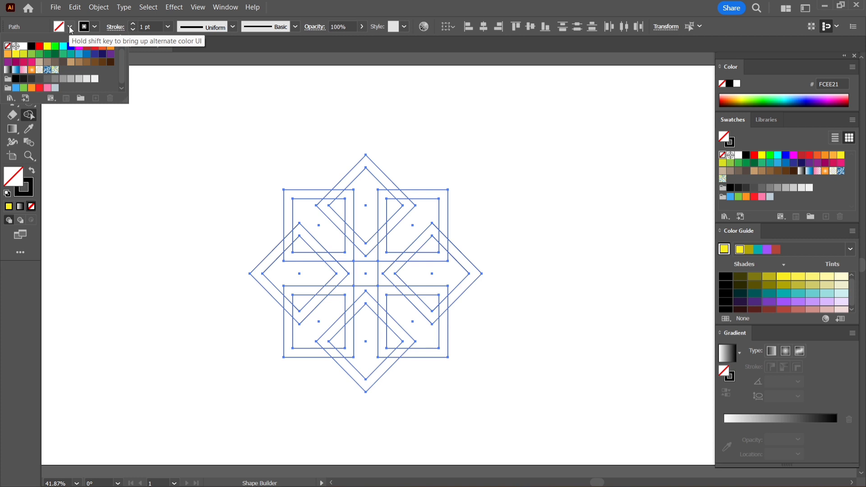
click(16, 54)
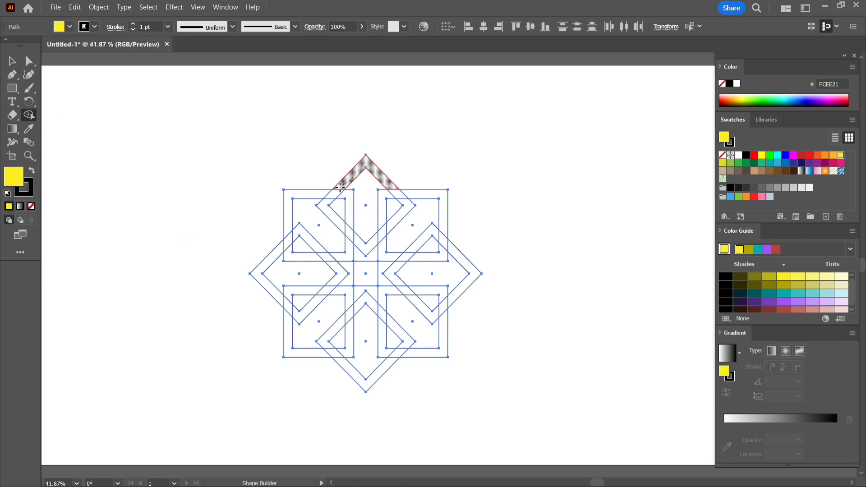
drag(340, 187, 334, 219)
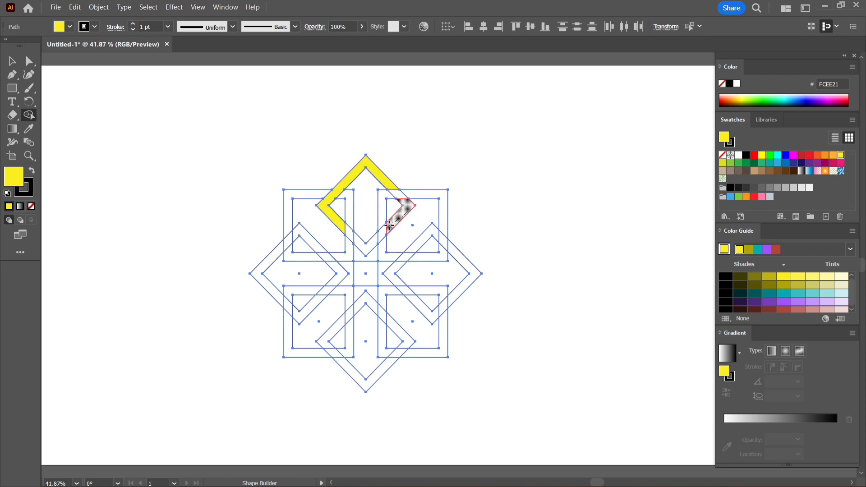
drag(389, 226, 366, 246)
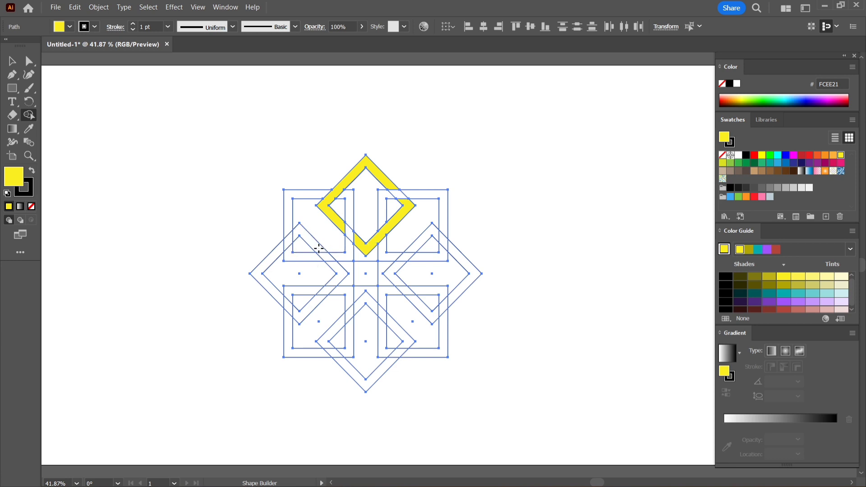
drag(302, 231, 338, 274)
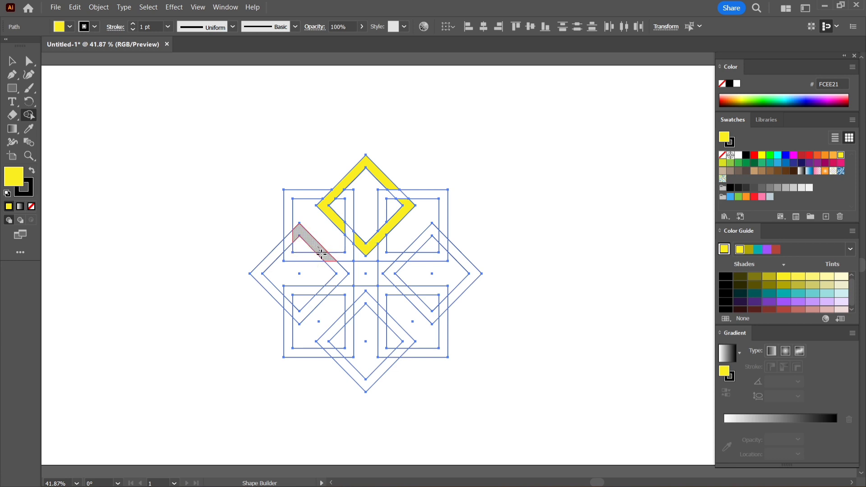
click(257, 276)
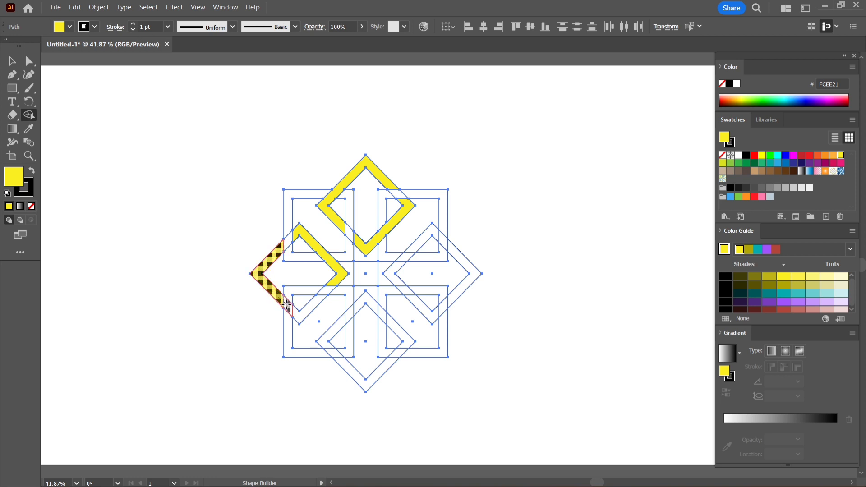
Merge the bottom and right diamond strands into closed yellow rings
click(304, 316)
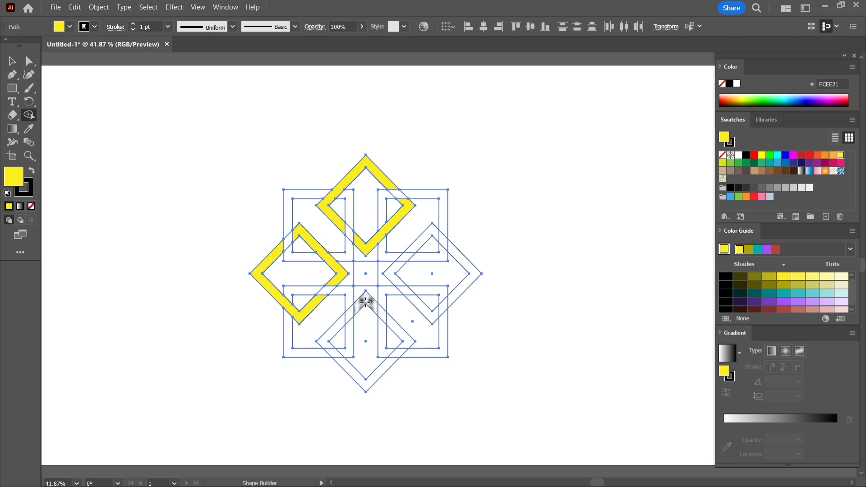
drag(364, 301, 331, 332)
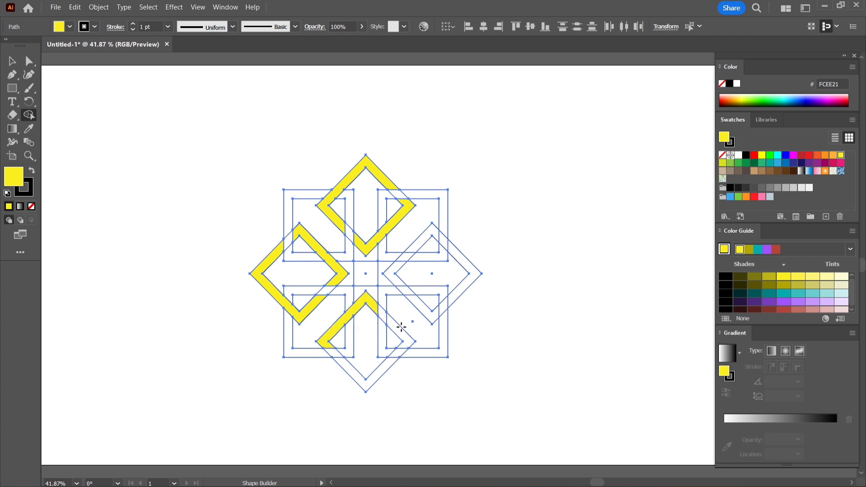
click(407, 343)
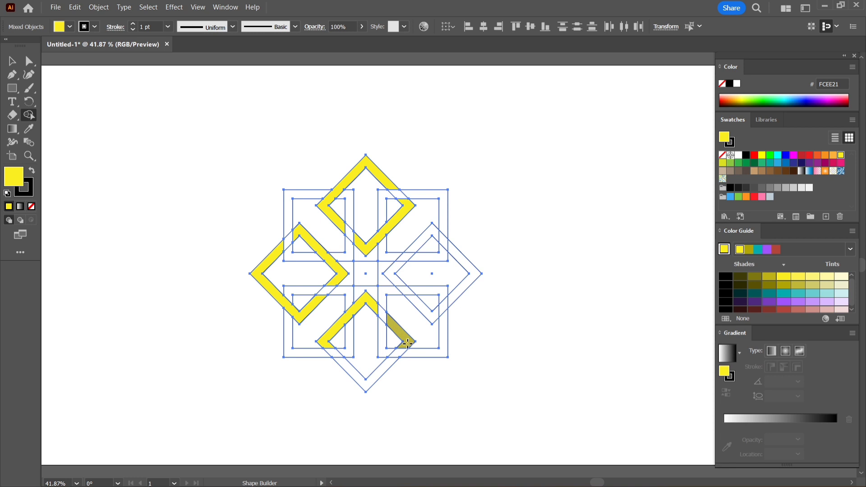
drag(404, 347, 361, 379)
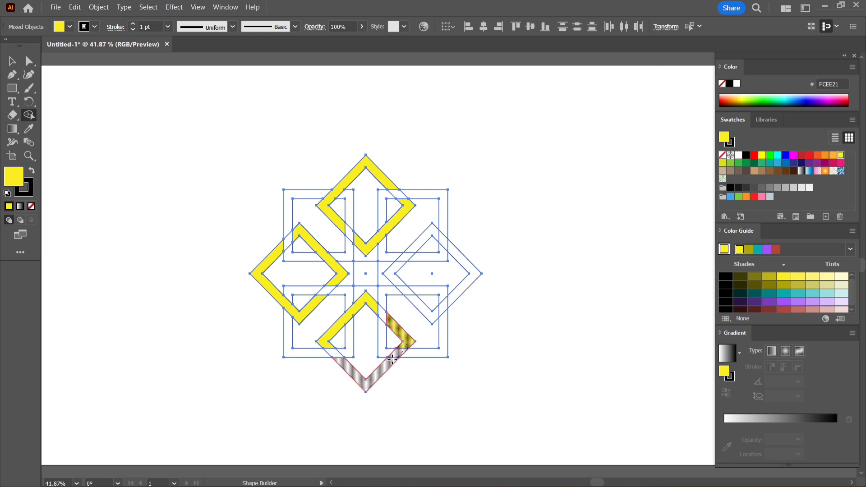
click(420, 242)
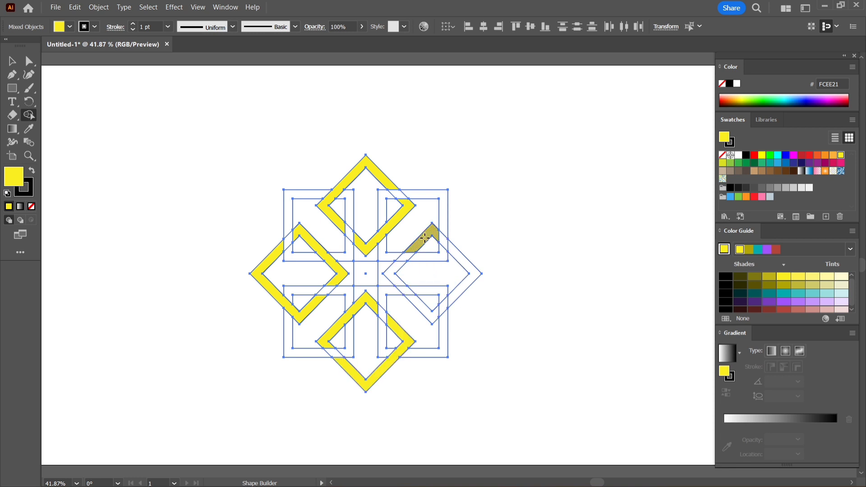
drag(437, 236, 449, 251)
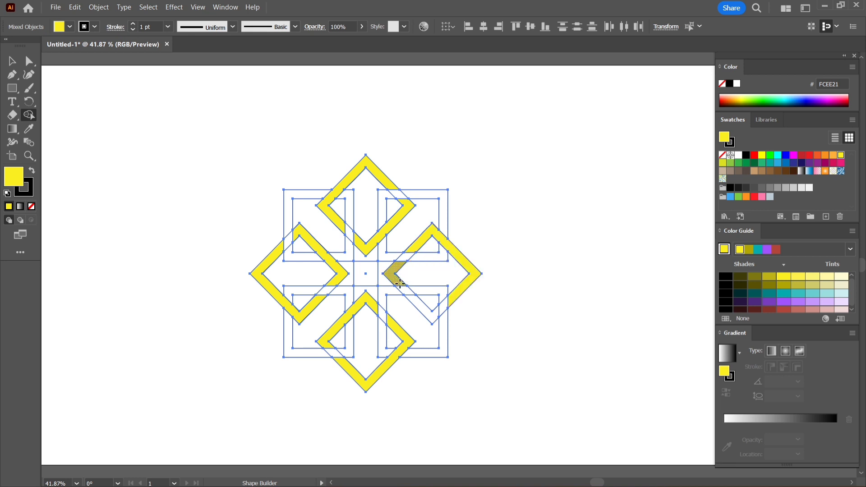
drag(400, 283, 411, 297)
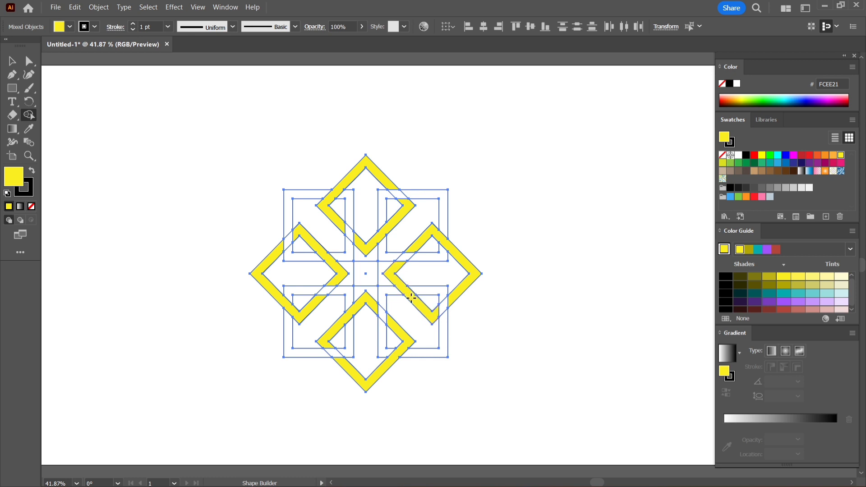
Set the fill to pink ED1E79 and merge the top-left and top-right square frames
click(70, 26)
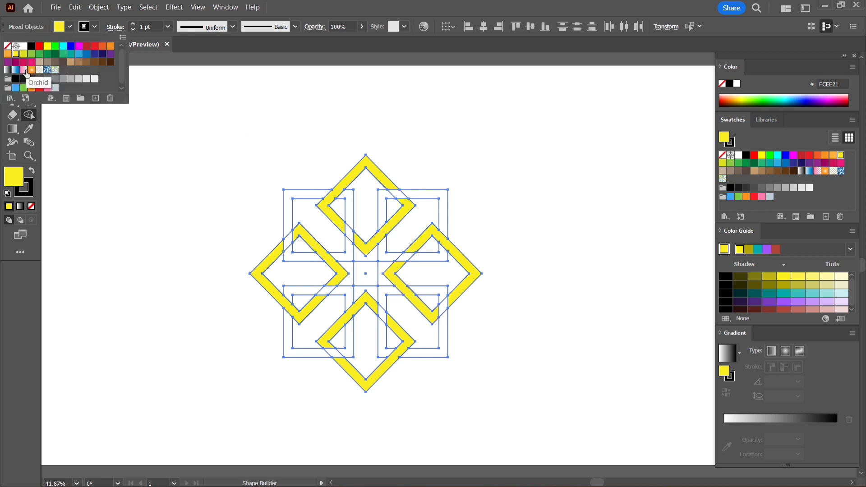
click(32, 62)
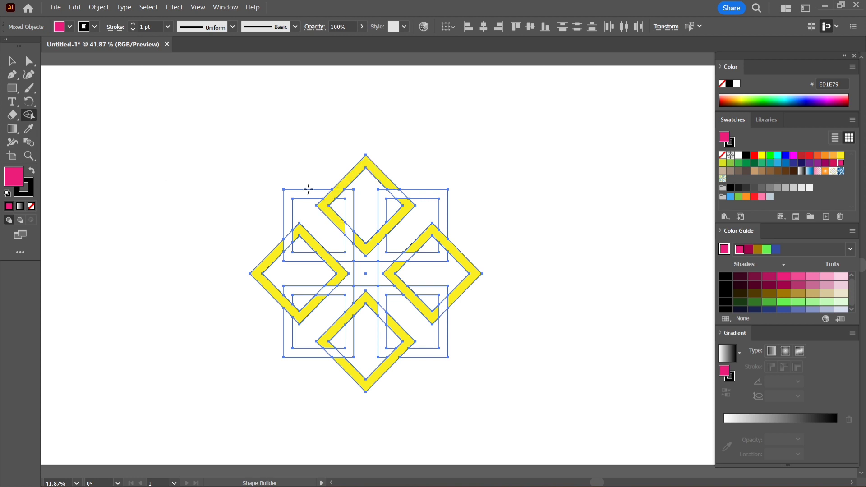
mouse_move(308, 189)
mouse_down()
mouse_move(289, 239)
mouse_move(297, 257)
mouse_up()
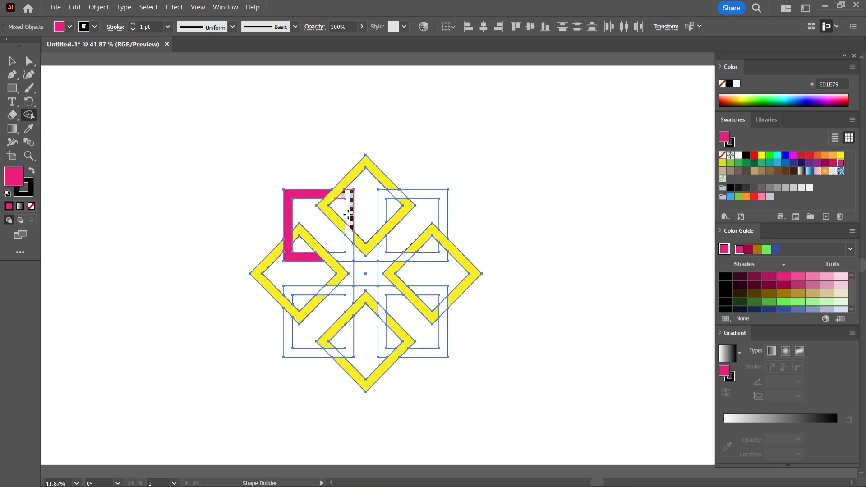
drag(350, 232, 349, 253)
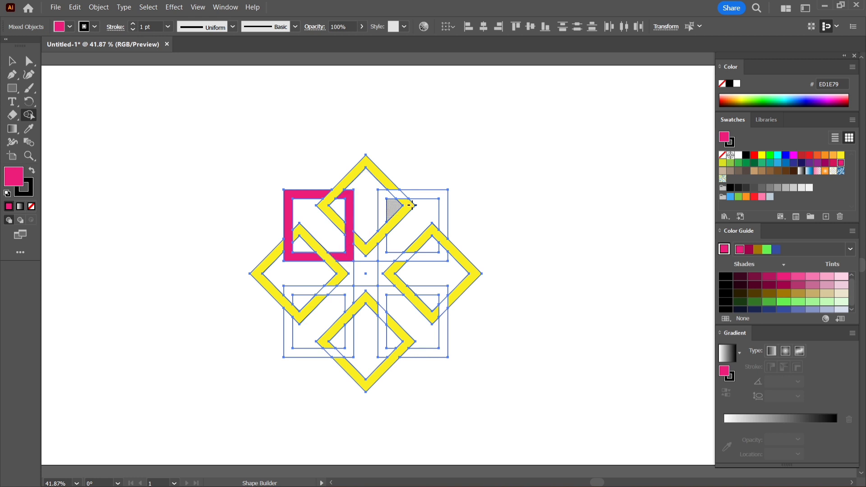
mouse_move(413, 194)
mouse_down()
mouse_move(382, 227)
mouse_move(427, 257)
mouse_up()
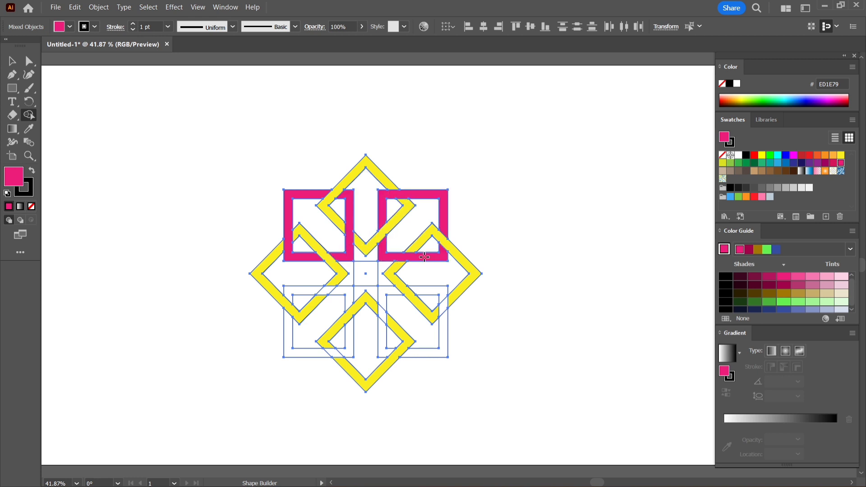
Merge the bottom-left and bottom-right square frames into solid pink rings
drag(300, 291, 347, 291)
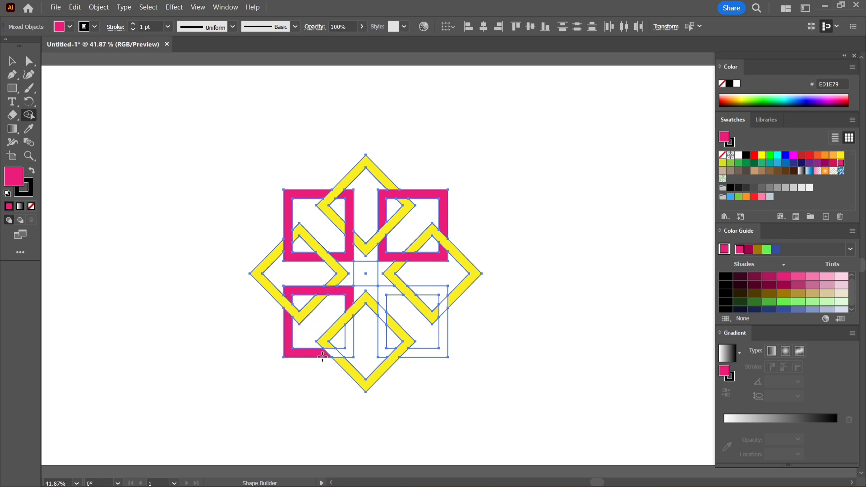
mouse_move(289, 330)
mouse_down()
mouse_move(316, 353)
mouse_move(349, 345)
mouse_up()
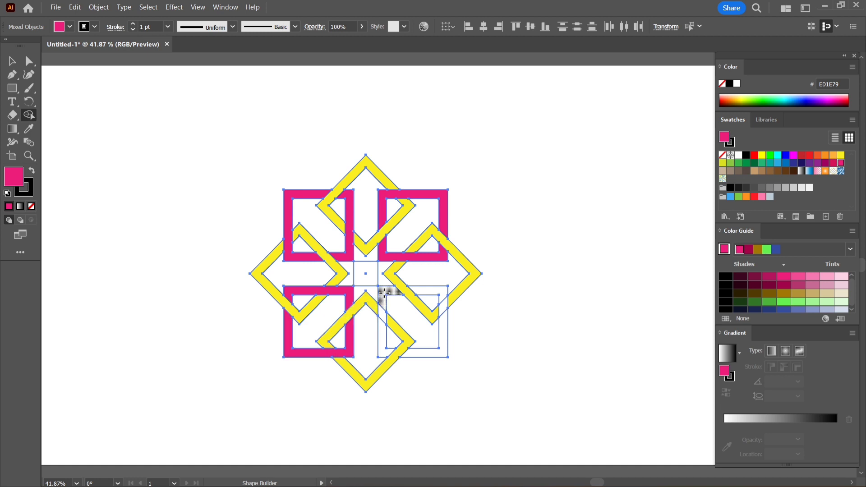
drag(384, 293, 383, 330)
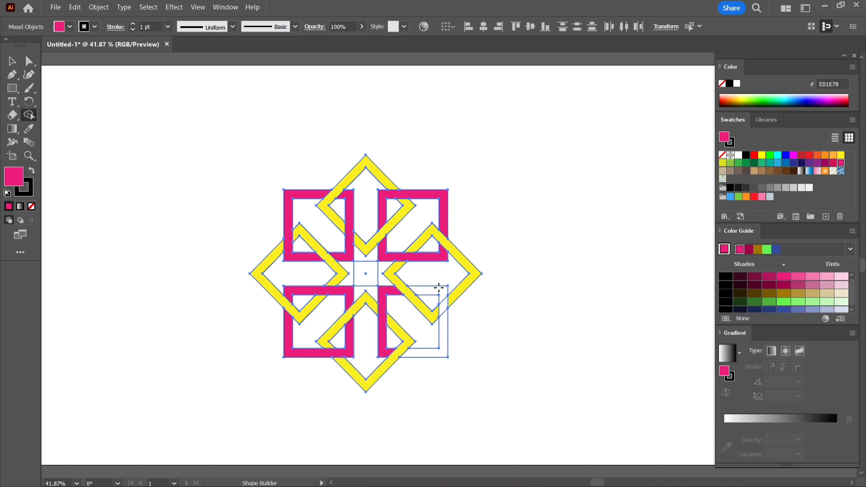
drag(439, 289, 444, 326)
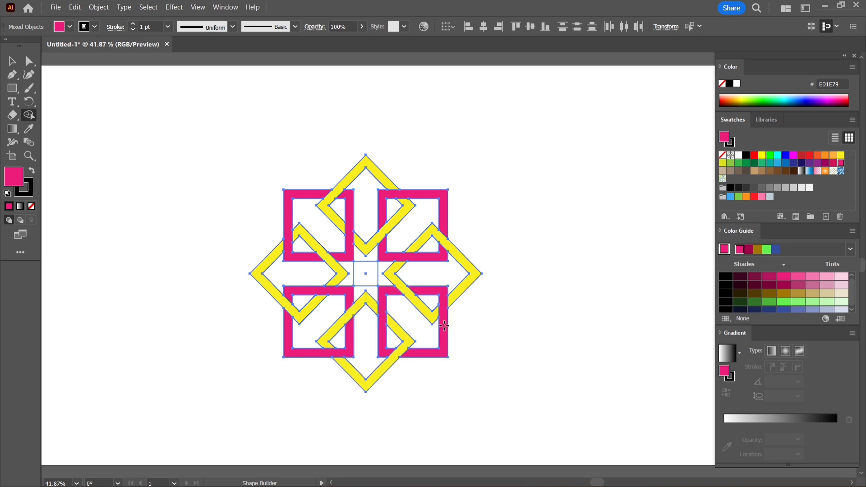
Set the artwork's fill to none, then undo it to restore the pink and yellow fills
click(12, 61)
click(70, 26)
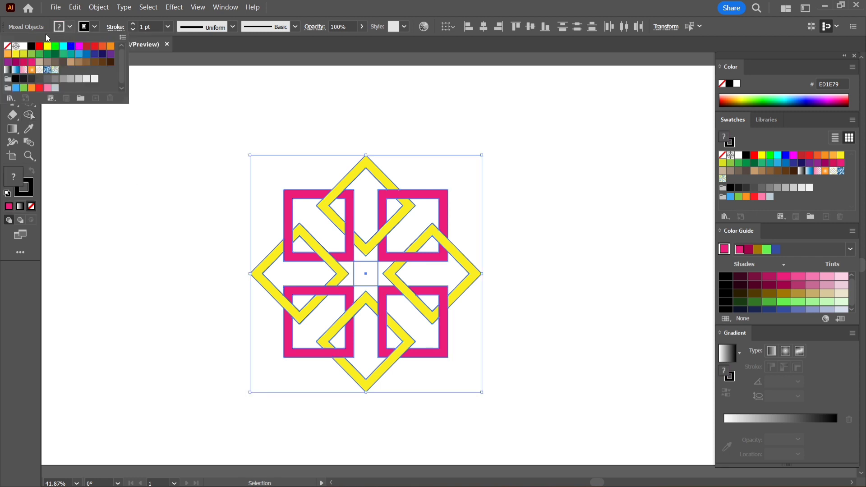
click(8, 46)
click(140, 201)
right_click(139, 198)
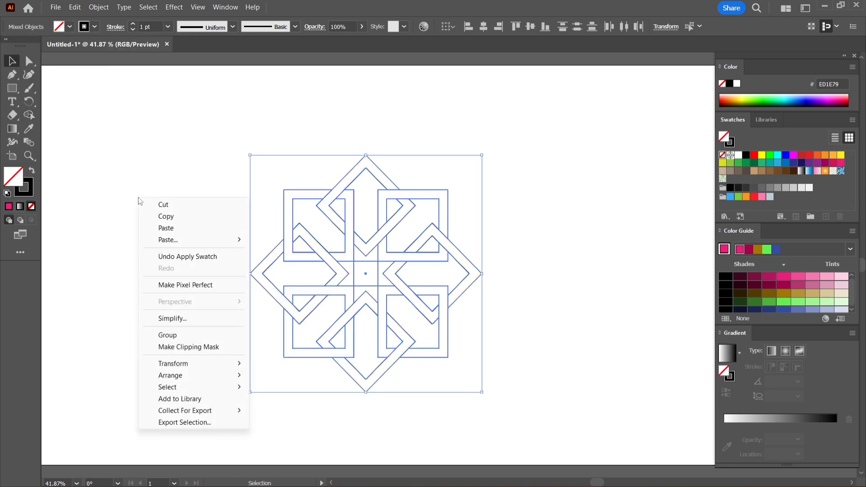
click(162, 257)
click(189, 176)
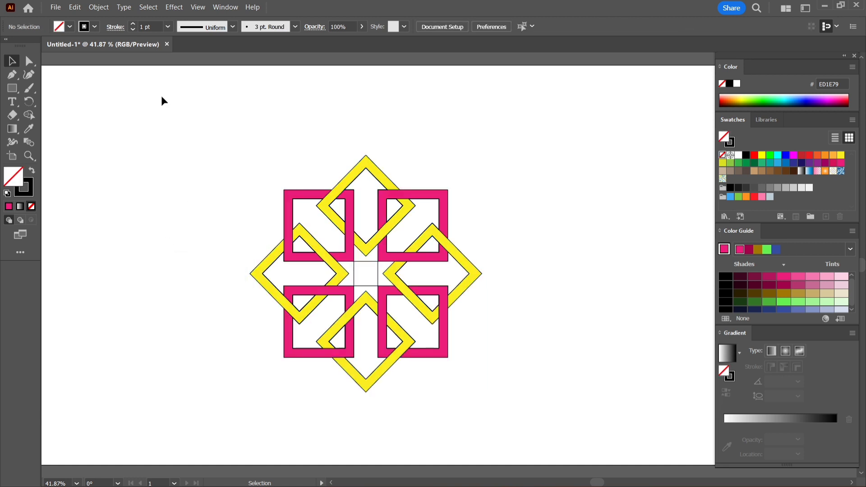
Select all the artwork and merge the centre square with its neighbouring pieces
drag(187, 115, 517, 418)
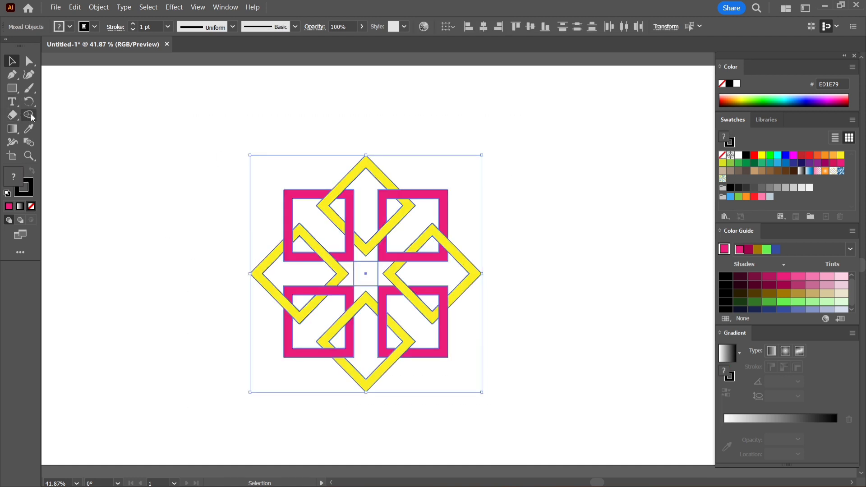
click(30, 114)
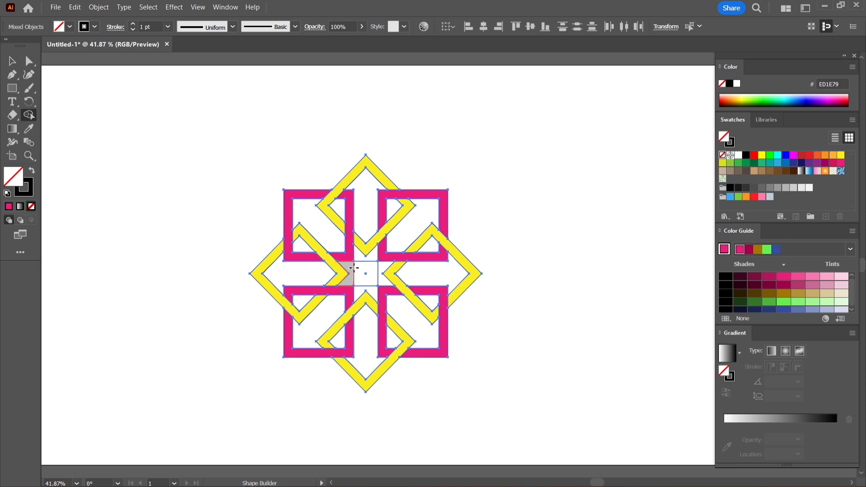
mouse_move(354, 268)
mouse_down()
mouse_move(360, 259)
mouse_move(369, 290)
mouse_up()
Set the stroke of the whole star artwork to None
click(12, 61)
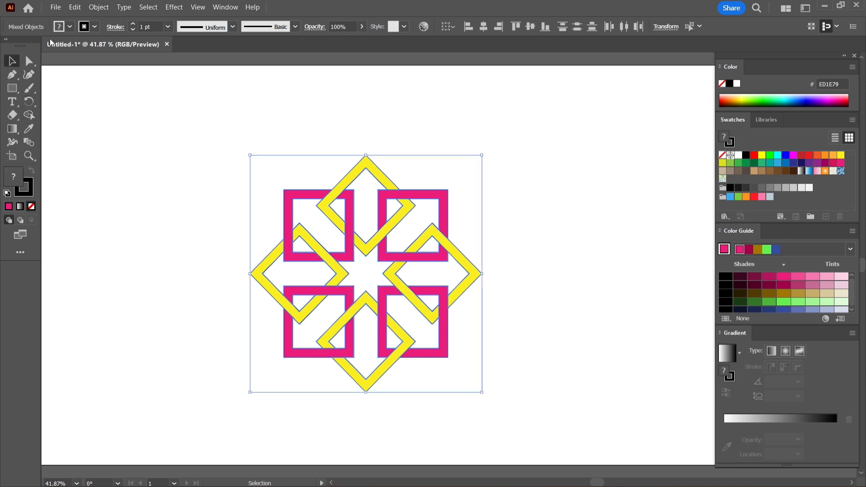
click(96, 27)
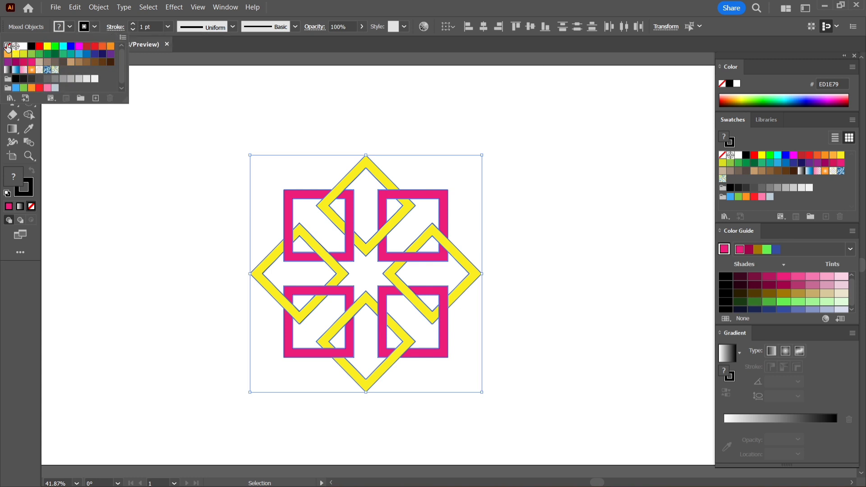
click(9, 48)
click(142, 171)
drag(170, 145, 496, 401)
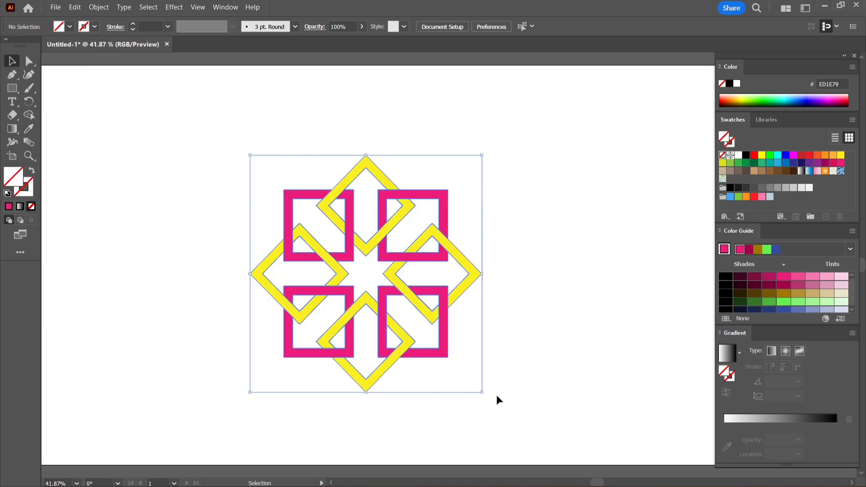
Apply a Multiply 75% drop shadow with 7 px offsets and 5 px blur
click(174, 7)
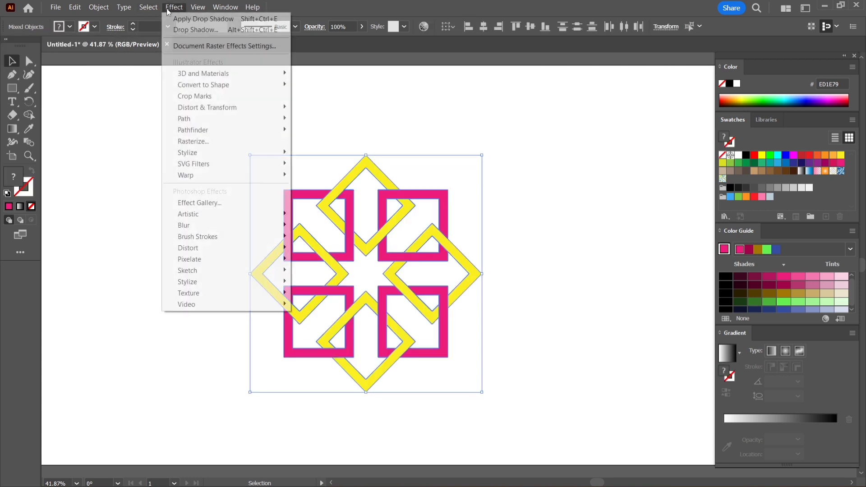
mouse_move(203, 152)
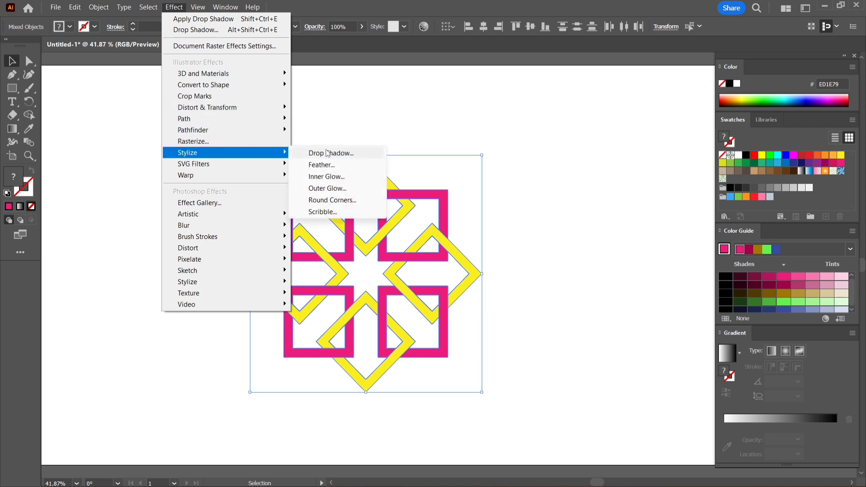
click(328, 153)
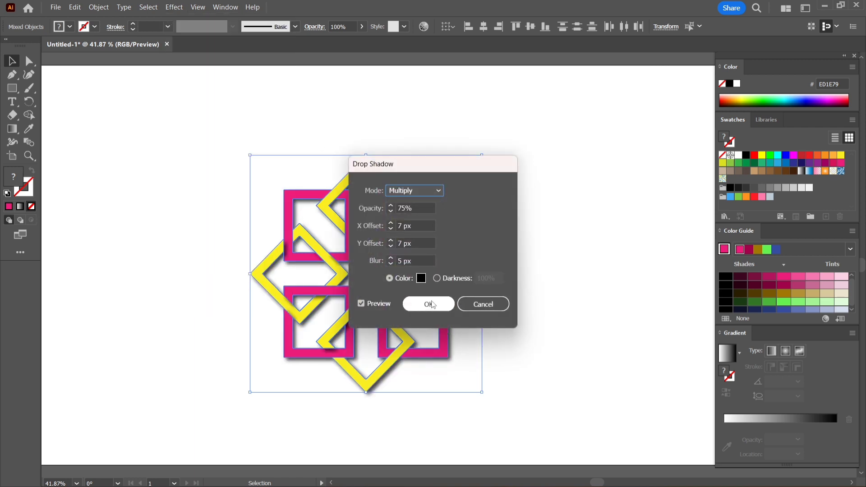
click(429, 304)
click(472, 135)
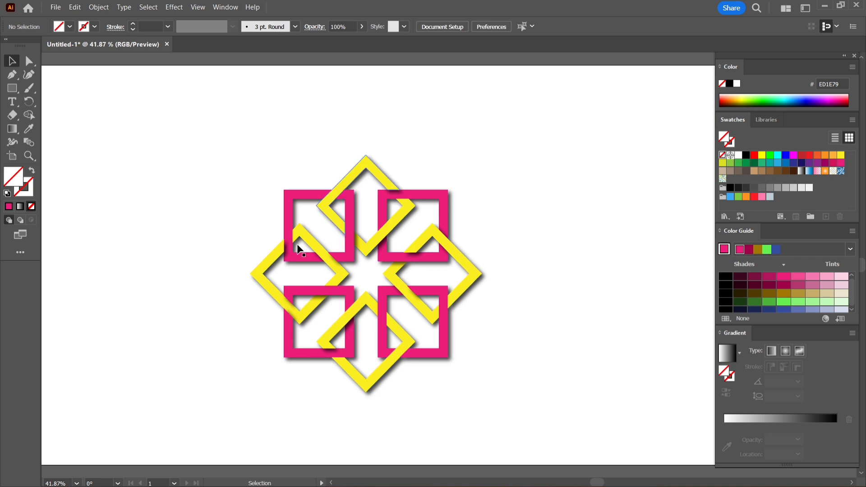
Bring the top-left pink square and the top yellow diamond to the front
click(294, 261)
right_click(293, 262)
mouse_move(326, 433)
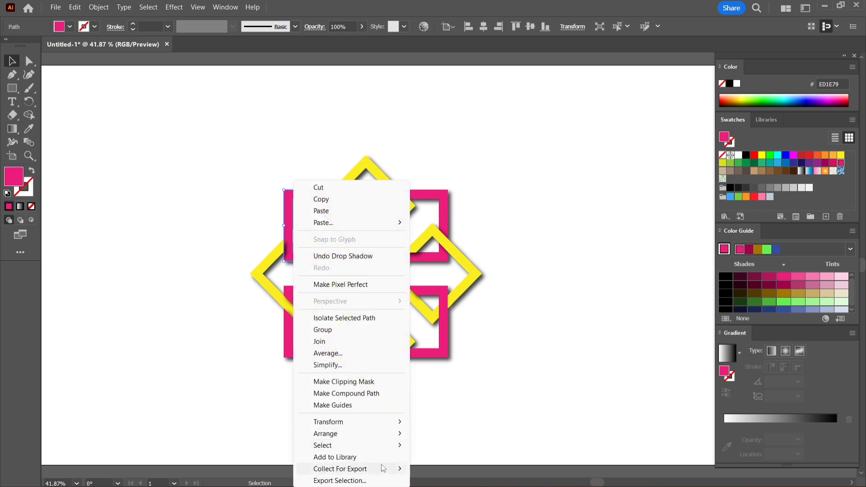
click(445, 383)
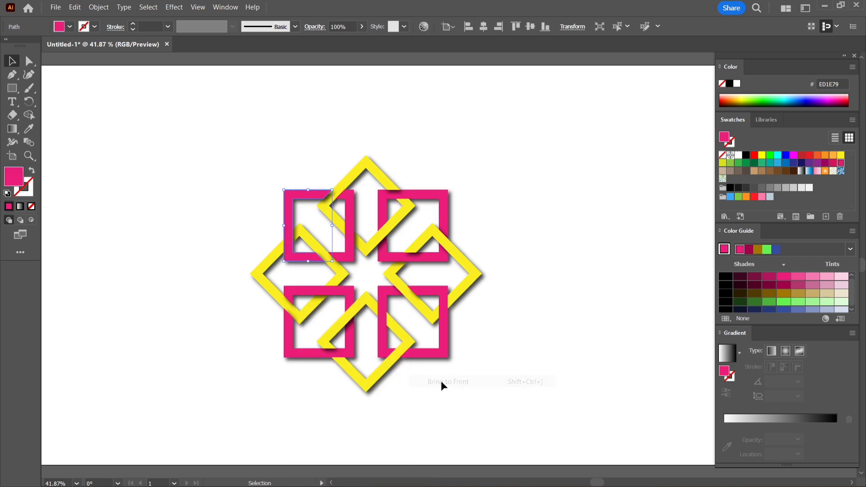
click(252, 378)
right_click(355, 178)
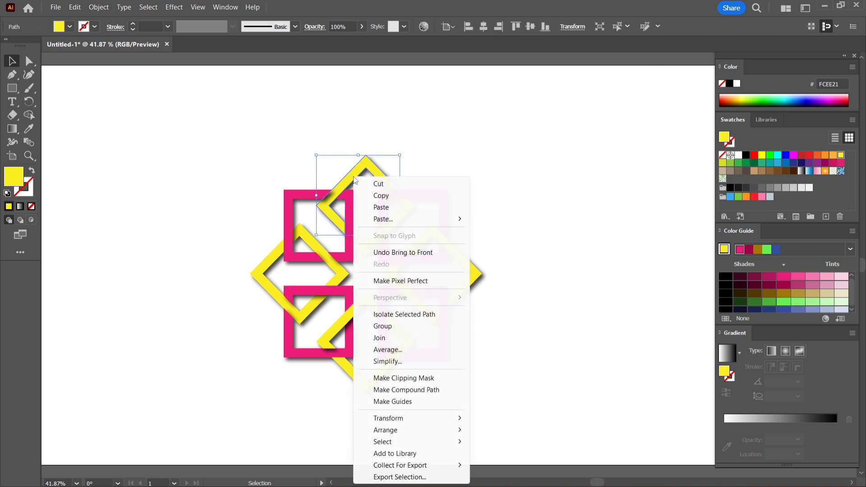
mouse_move(385, 430)
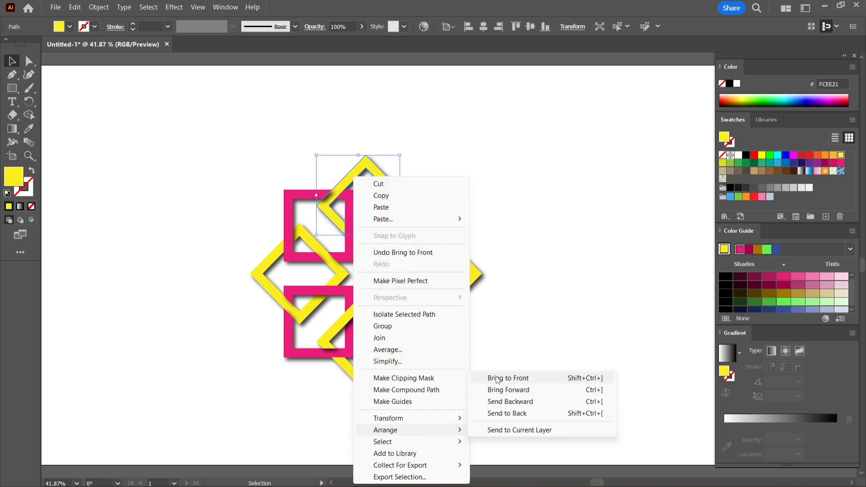
click(497, 379)
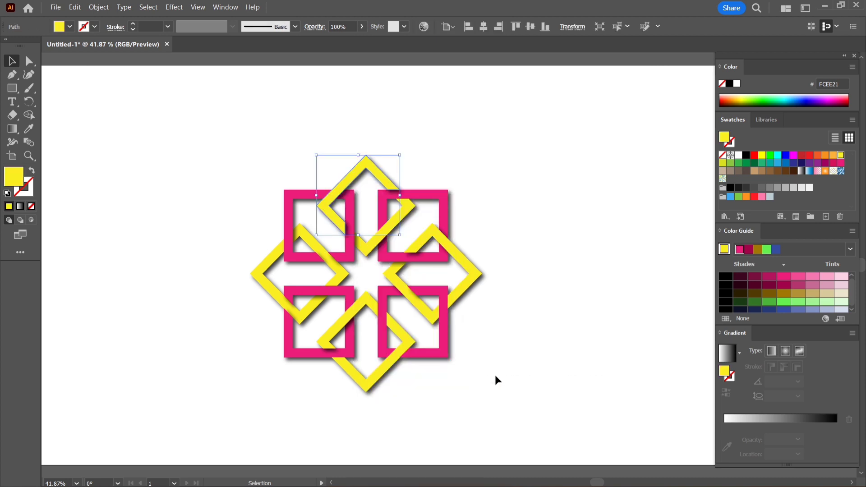
Bring an upper pink segment and the top-right pink square to the front
click(353, 250)
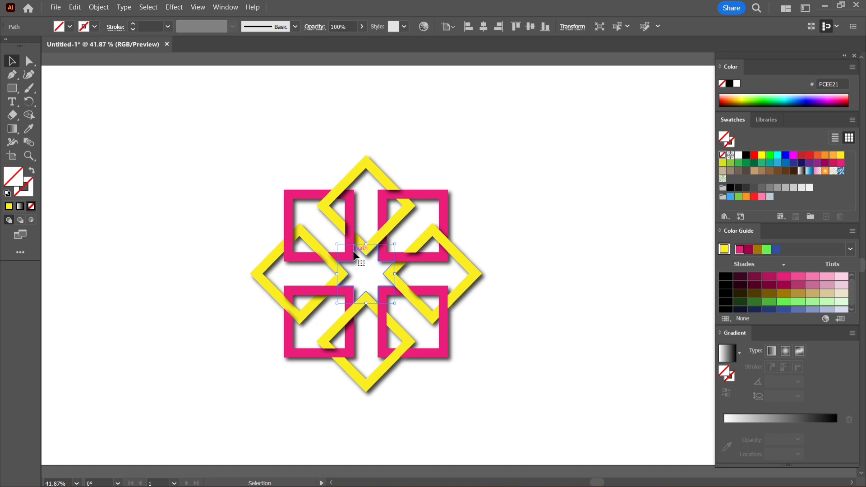
right_click(348, 205)
mouse_move(413, 434)
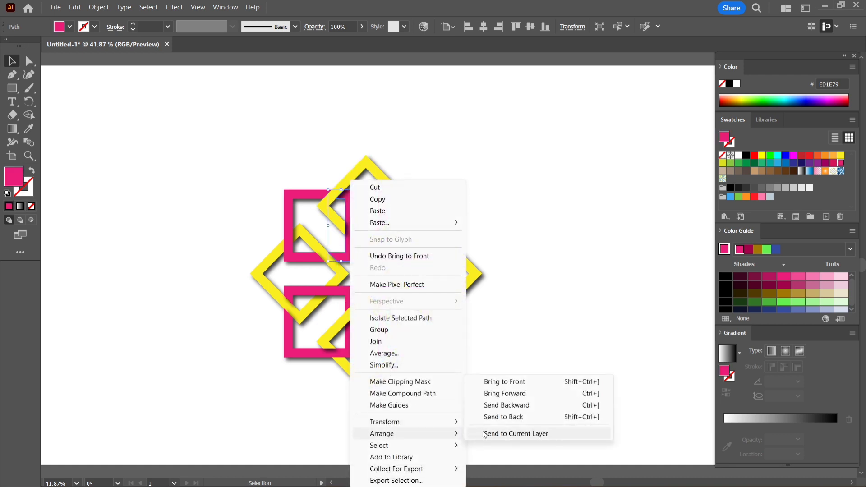
click(480, 382)
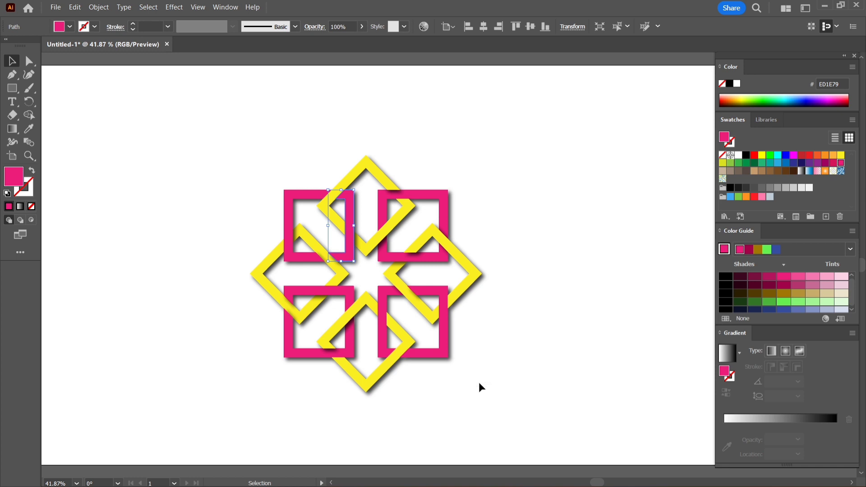
click(478, 383)
right_click(425, 198)
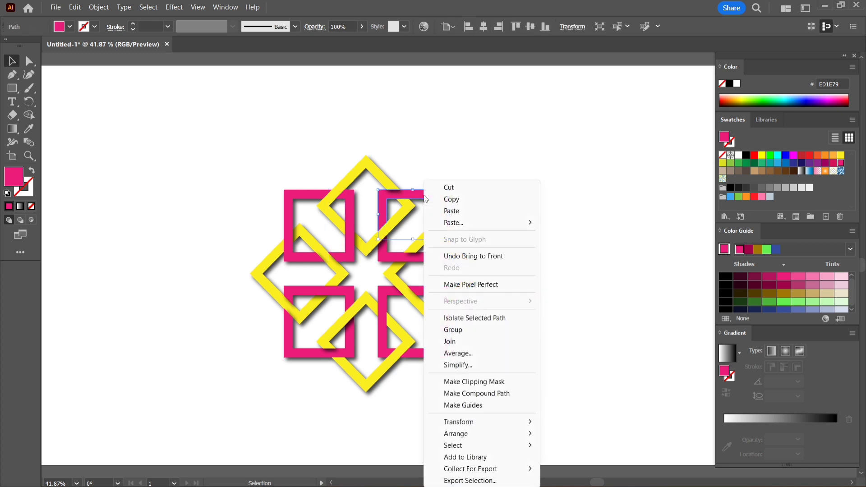
mouse_move(456, 434)
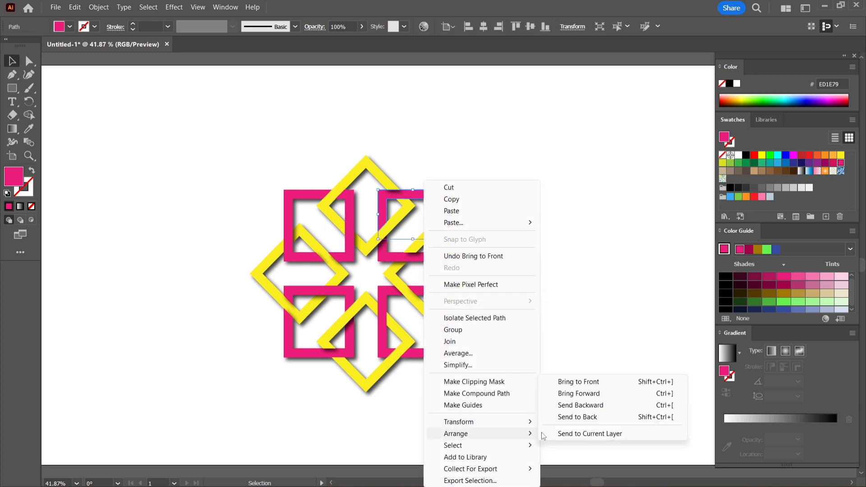
click(557, 384)
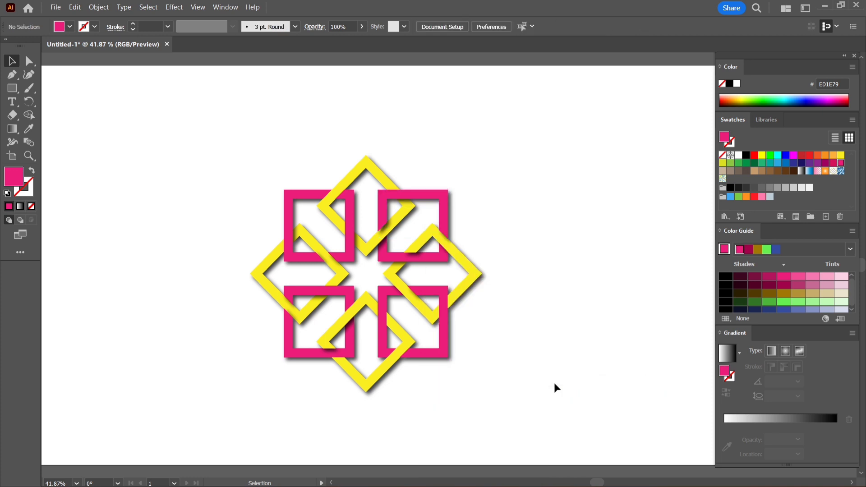
click(422, 257)
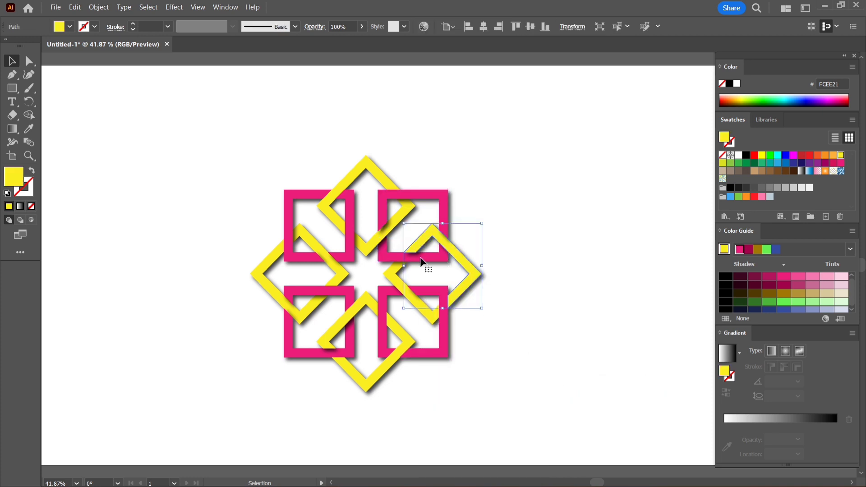
Bring the right pink piece and a yellow diamond piece to the front
click(384, 258)
right_click(384, 257)
mouse_move(415, 434)
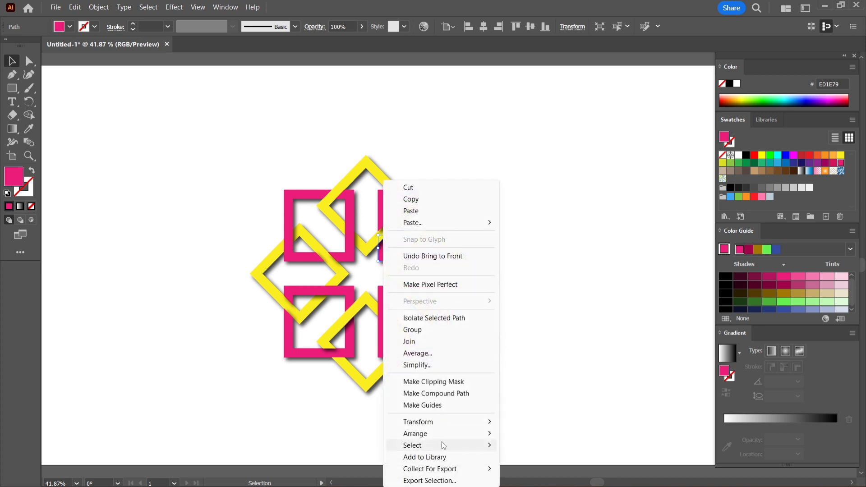
click(520, 383)
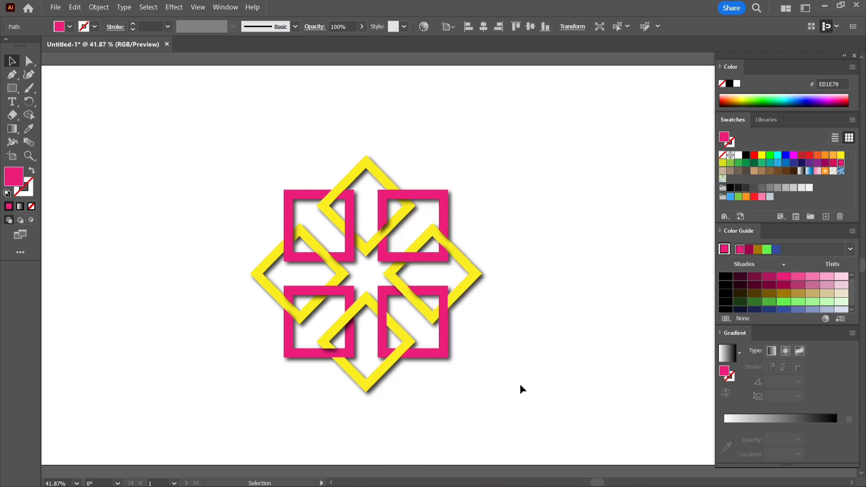
click(363, 249)
right_click(363, 248)
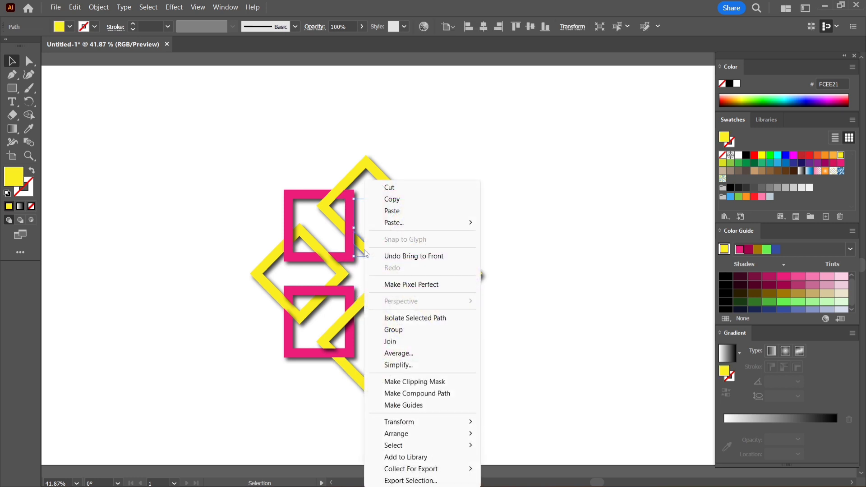
click(503, 383)
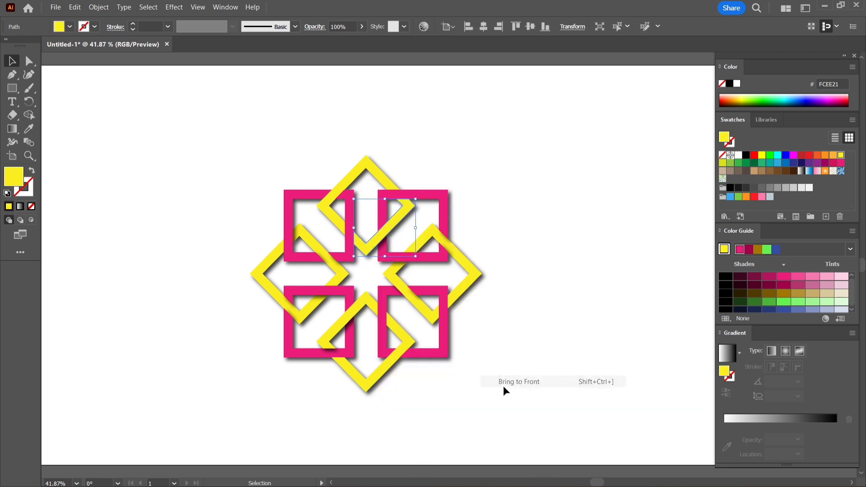
click(503, 386)
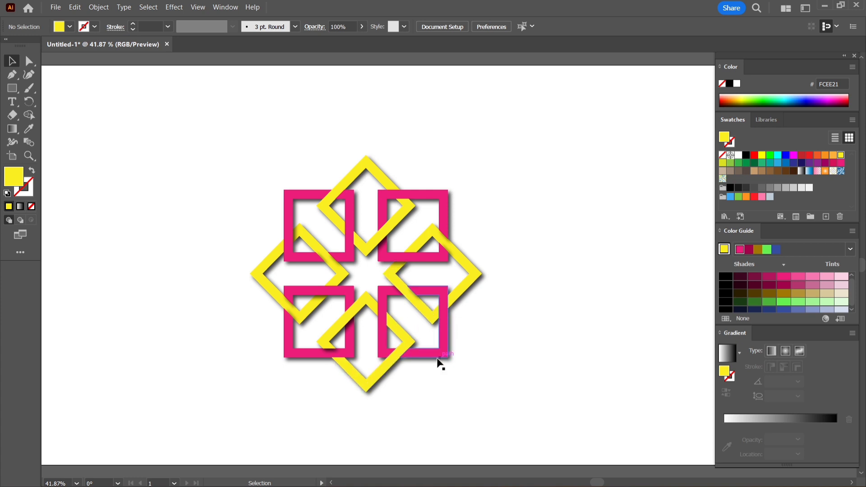
Bring the bottom-left pink square to the front to finish the weave
click(345, 355)
right_click(345, 355)
mouse_move(376, 298)
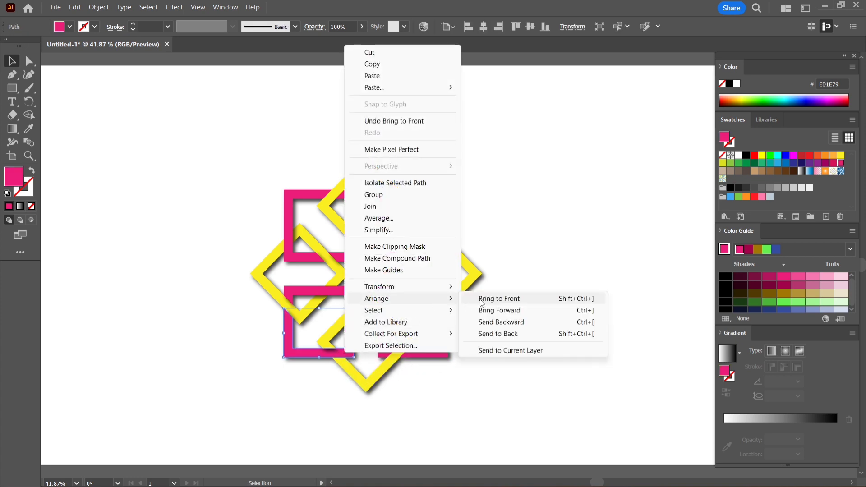
click(480, 299)
click(271, 406)
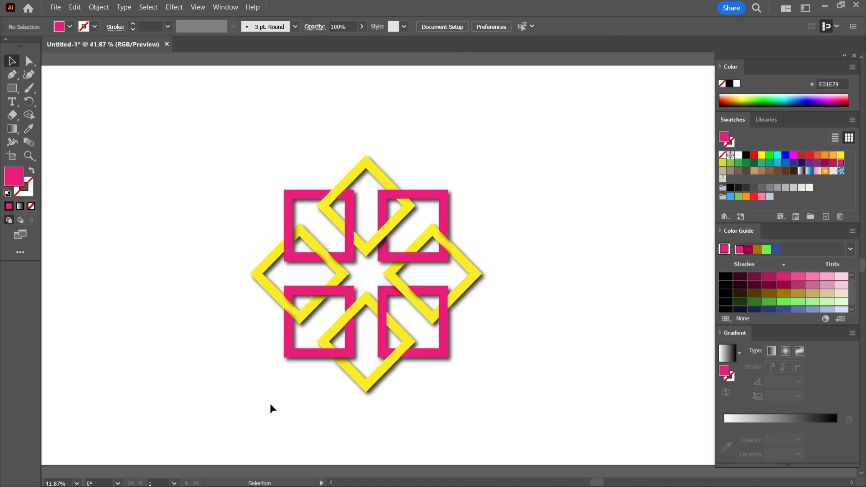